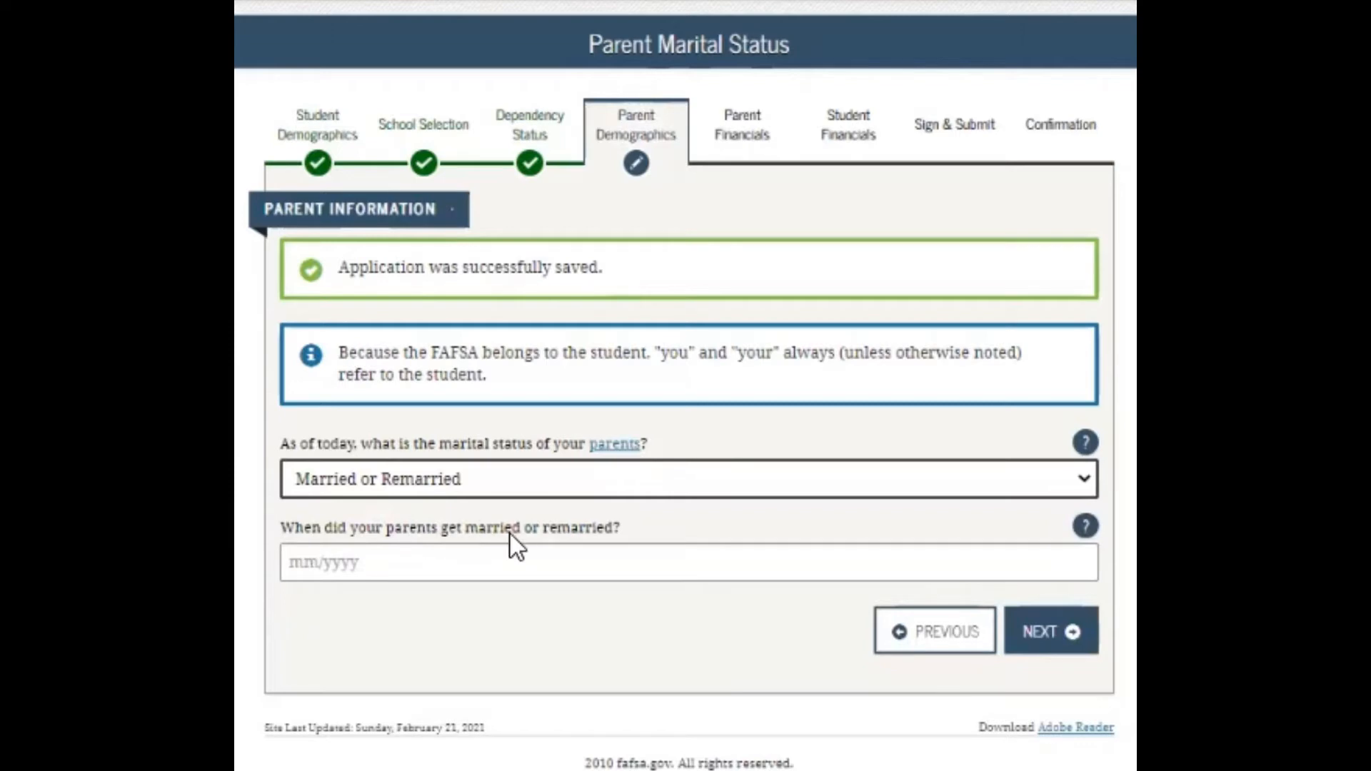
# Enter 12/2002 as the parents' marriage date
pyautogui.click(293, 563)
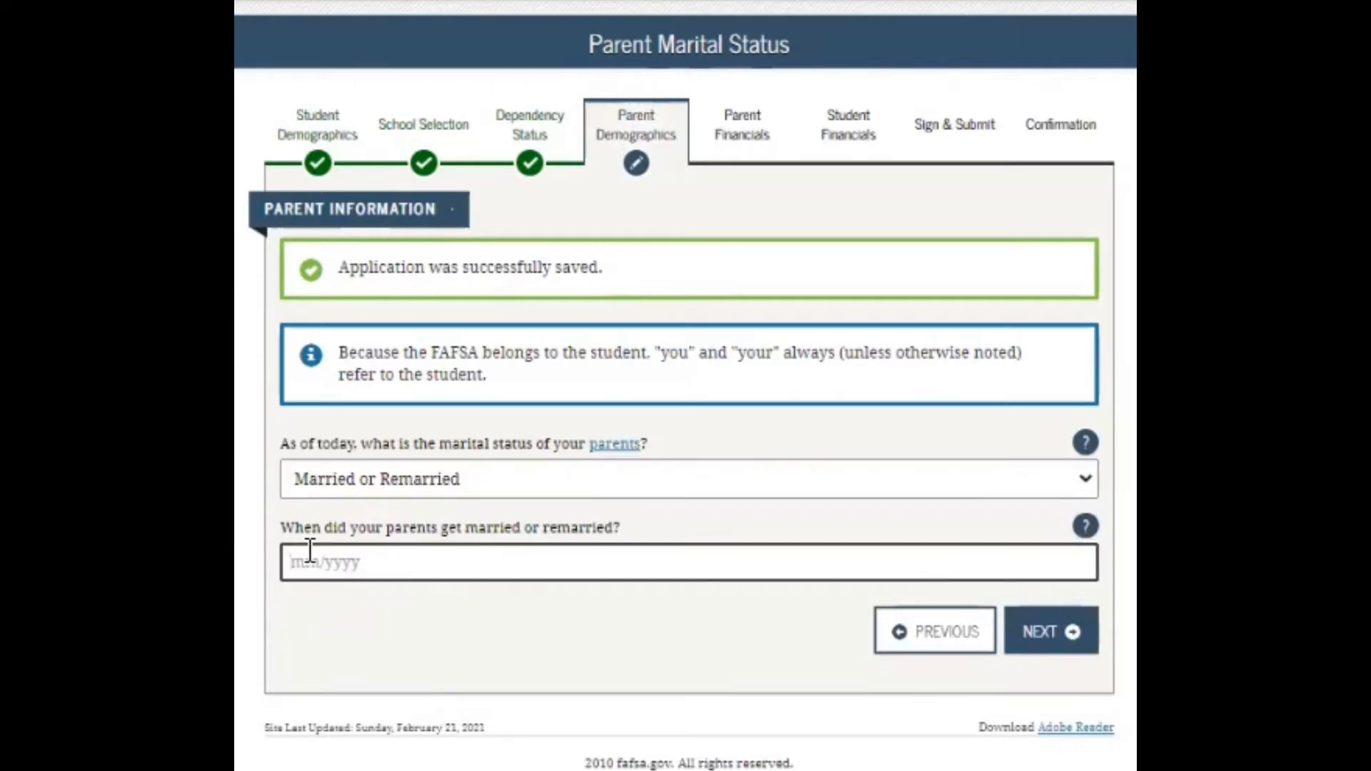
pyautogui.write('12')
pyautogui.press('BackSpace')
pyautogui.press('BackSpace')
pyautogui.write('2002')
# Fill in the first parent's SSN, last name, first initial and date of birth, leaving e-mail blank
pyautogui.click(1048, 643)
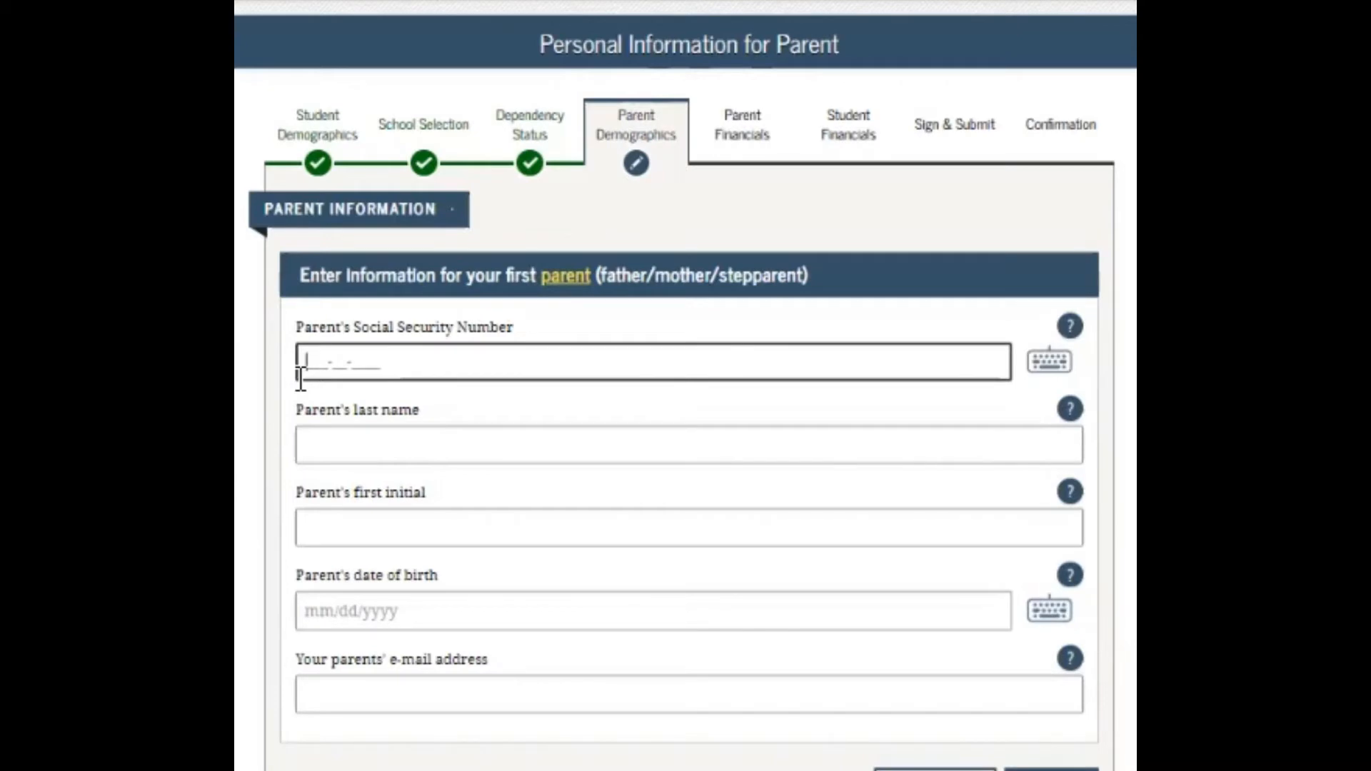
pyautogui.write('000-00-0000')
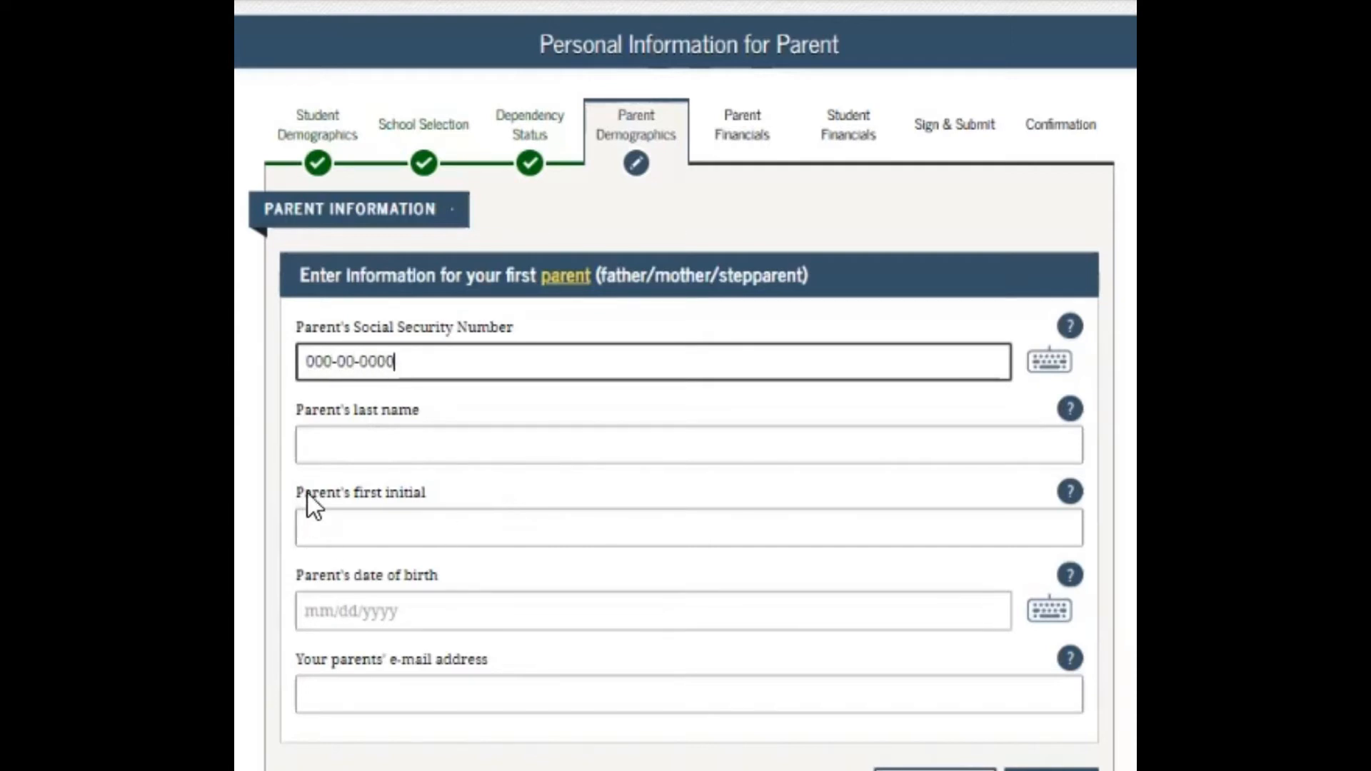
pyautogui.click(350, 442)
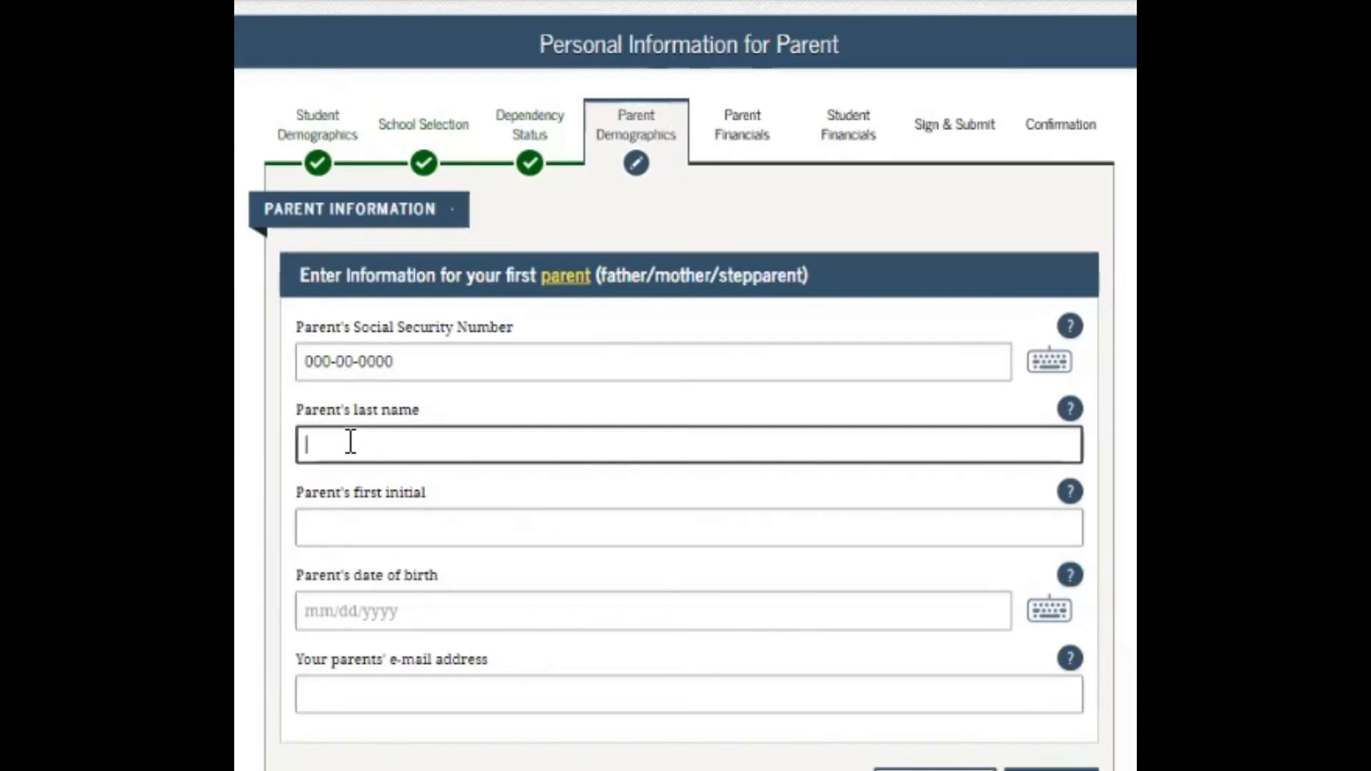
pyautogui.write('Padilla')
pyautogui.click(436, 528)
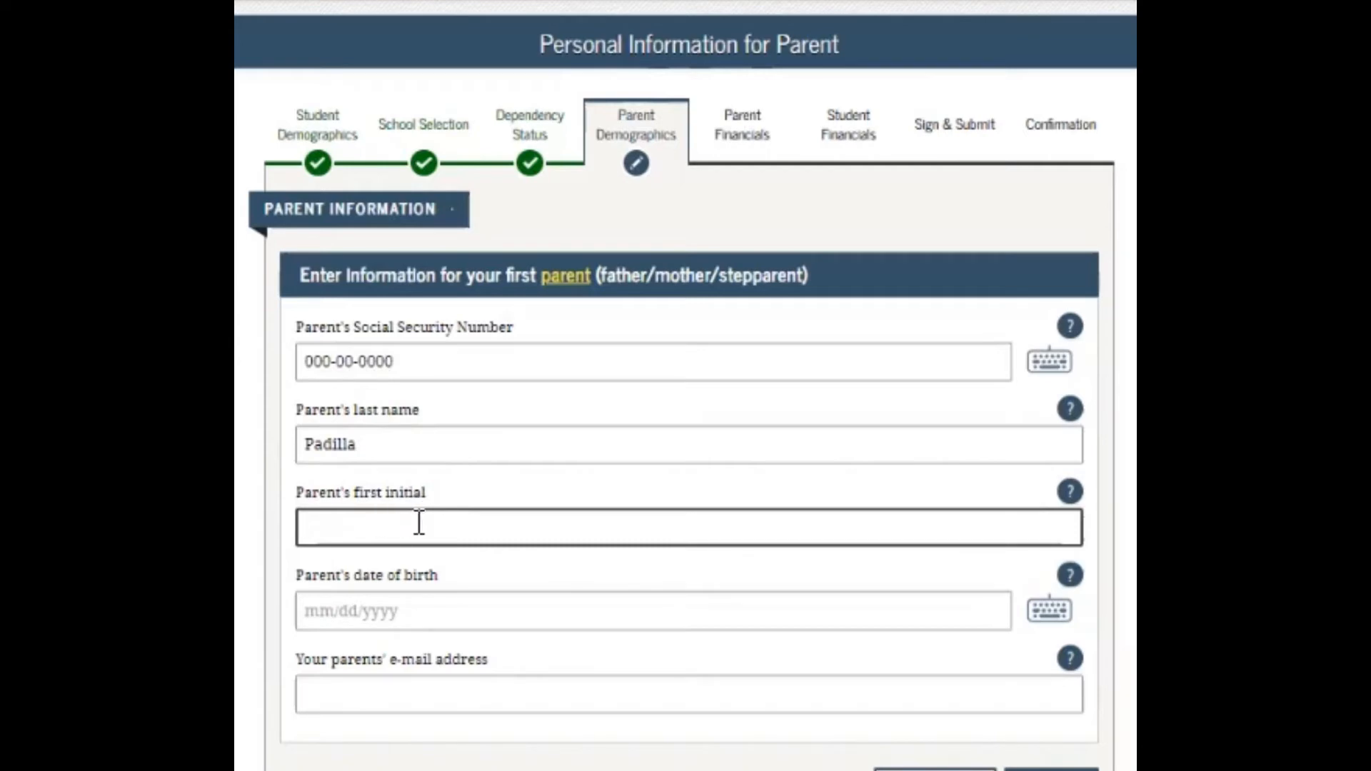
pyautogui.write('D')
pyautogui.click(317, 606)
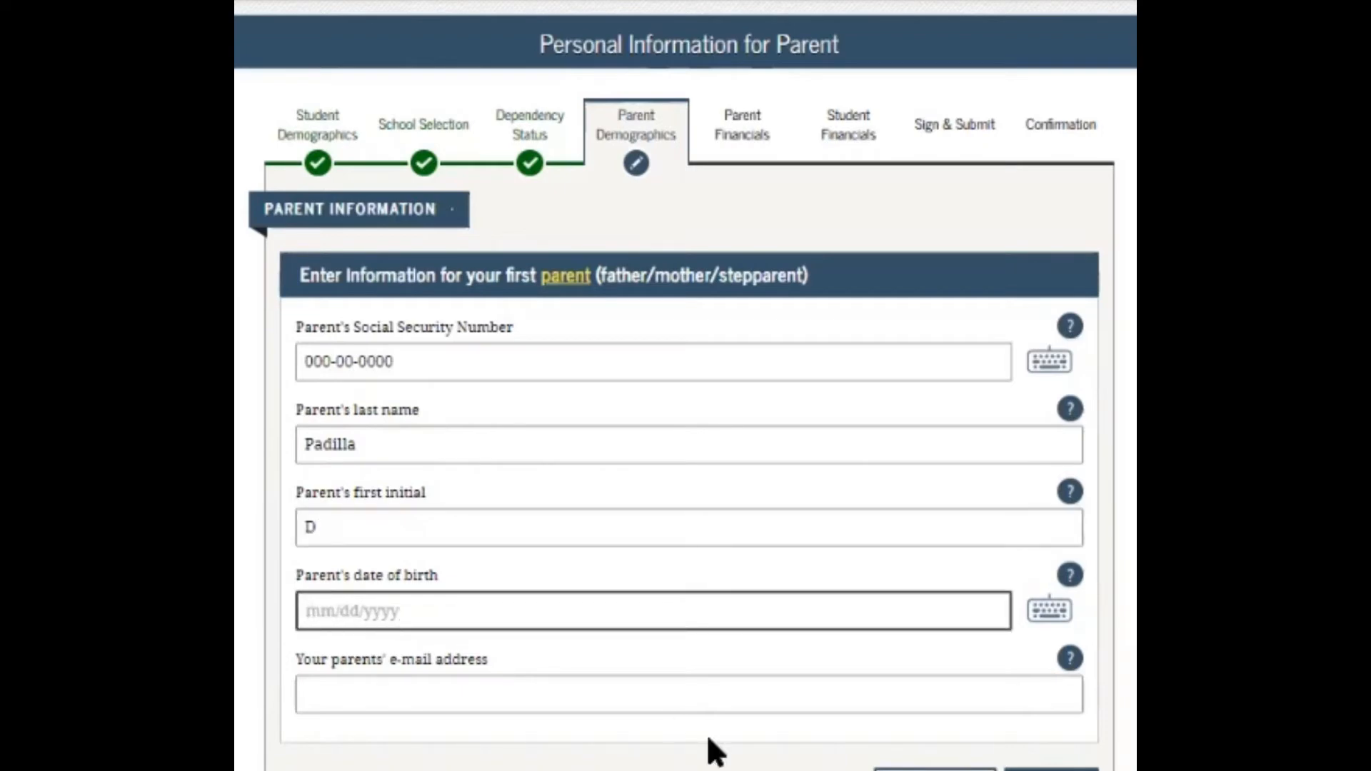
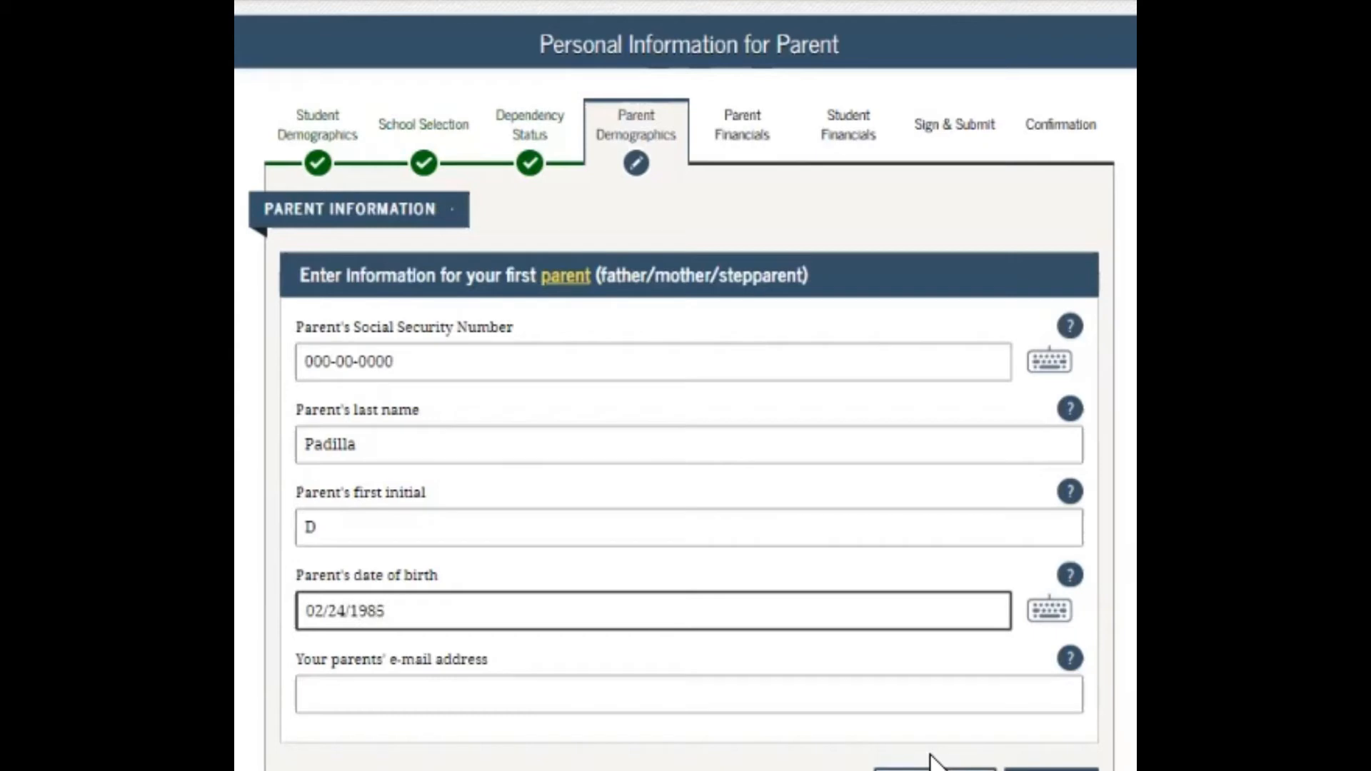
pyautogui.click(338, 696)
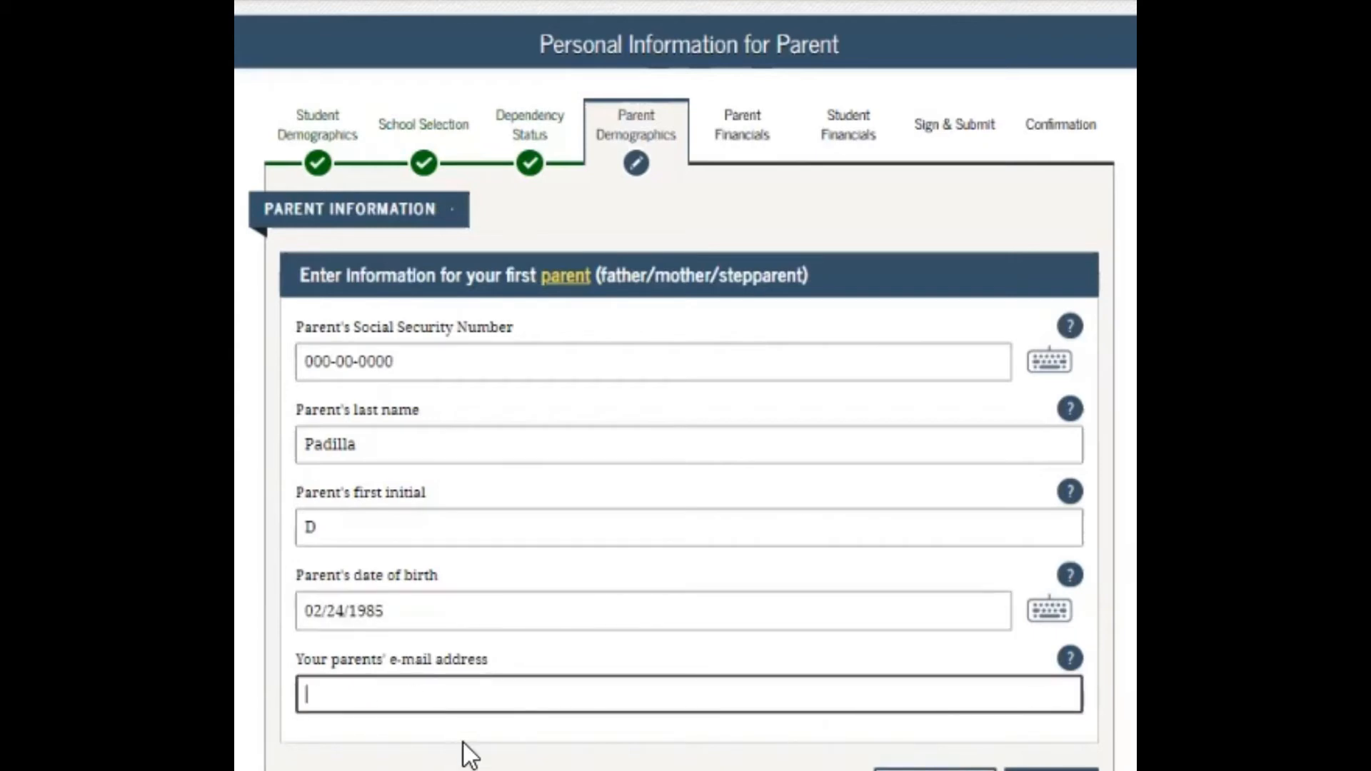
pyautogui.click(1051, 770)
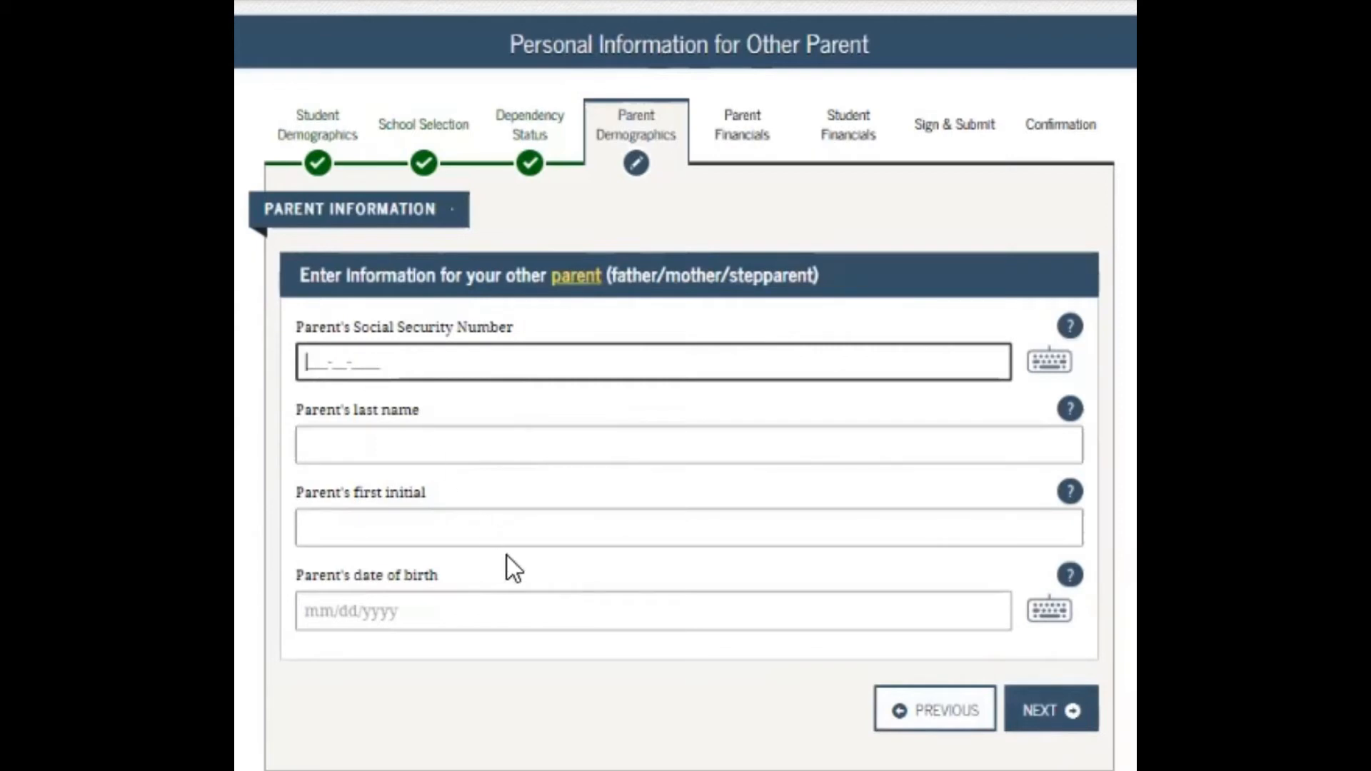
# Enter the other parent's SSN, last name, first initial and date of birth
pyautogui.write('000-00-00')
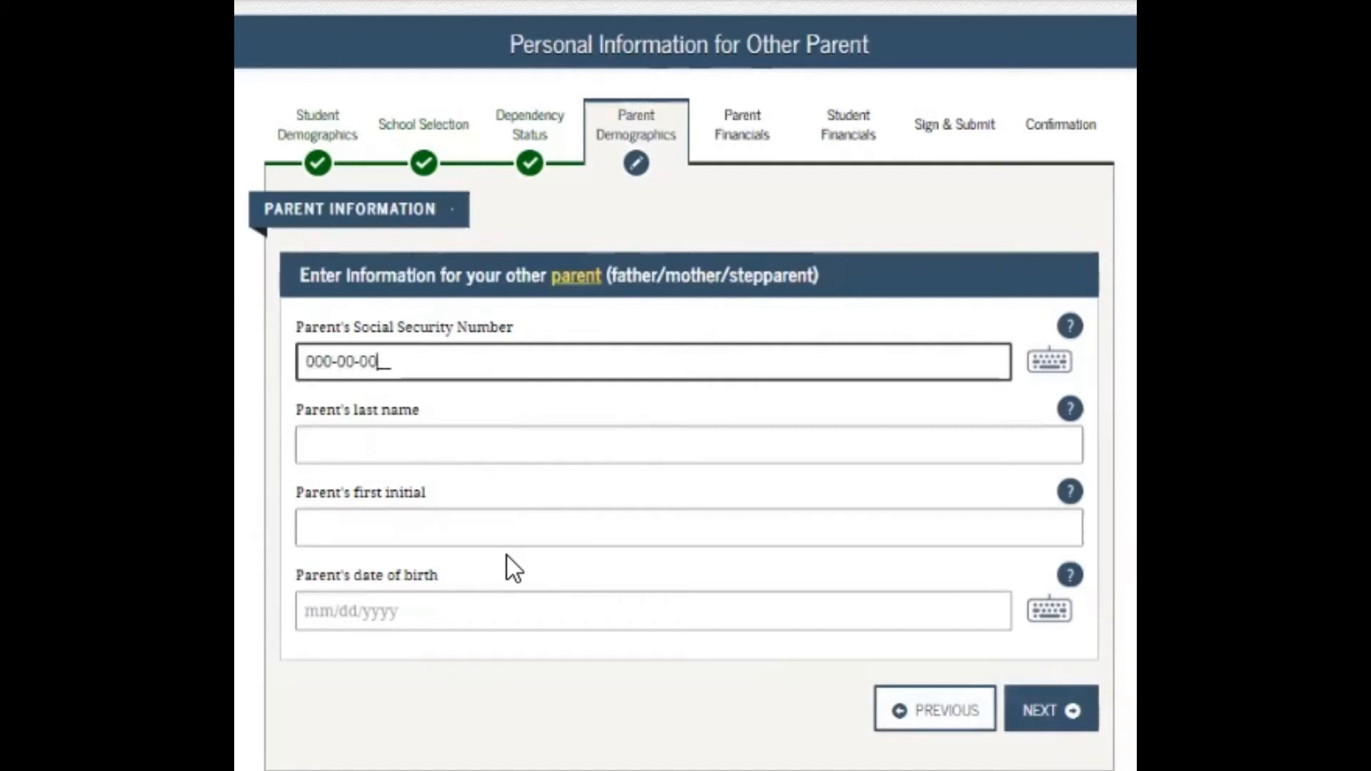
pyautogui.write('00')
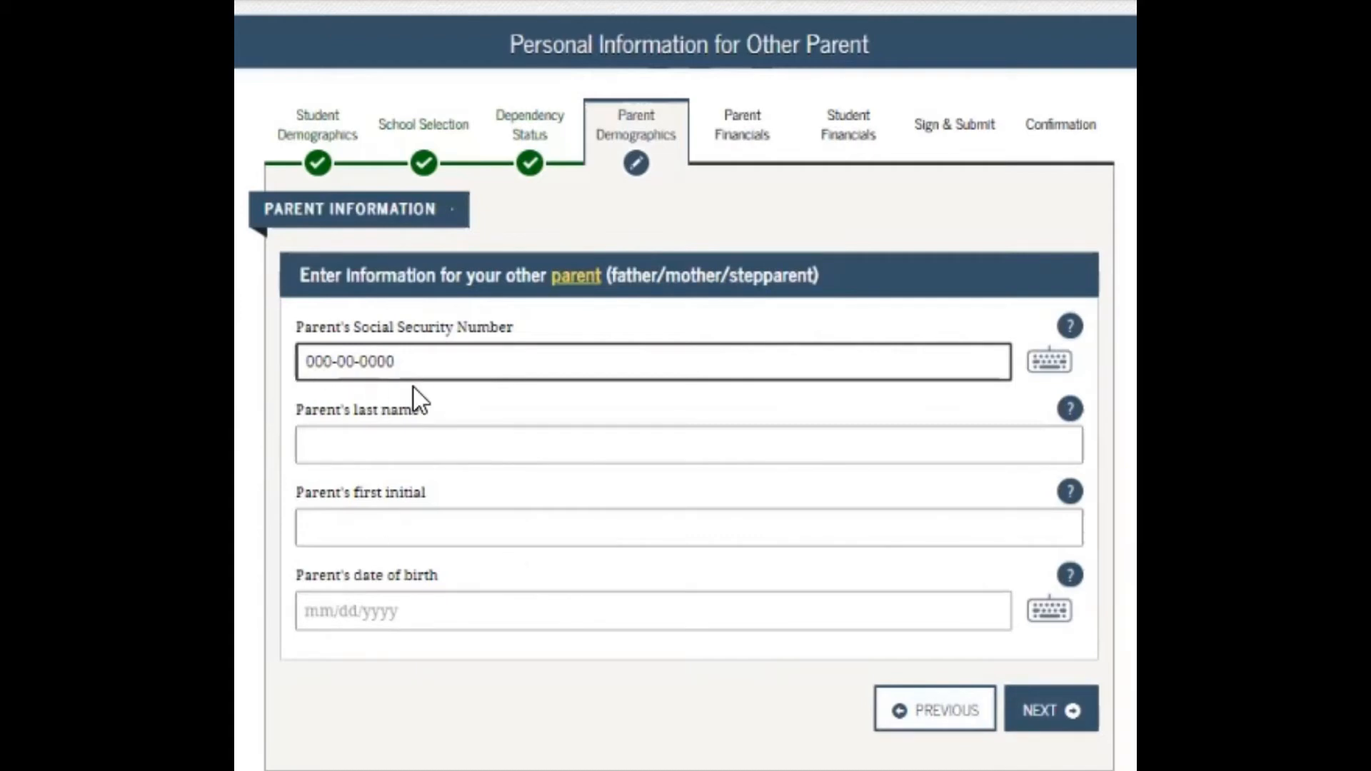
pyautogui.click(352, 449)
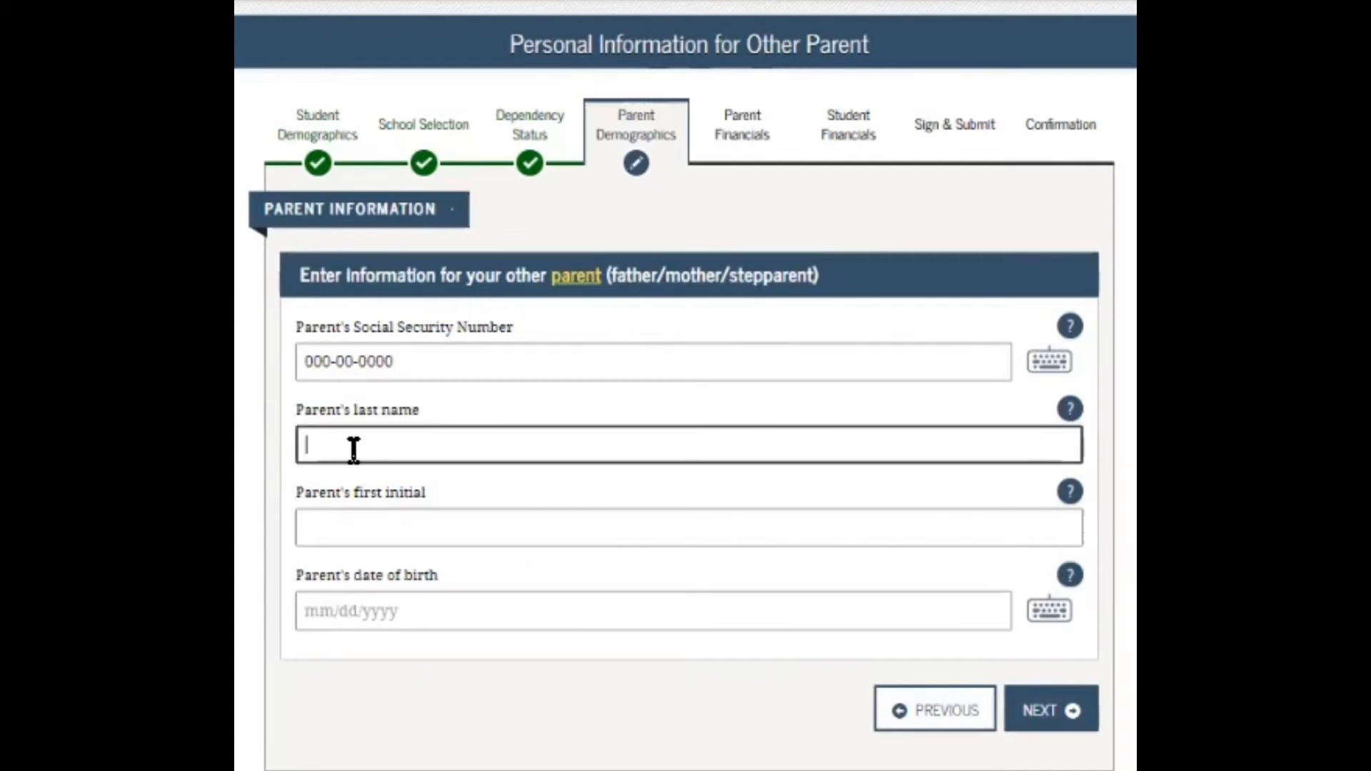
pyautogui.write('Padilla')
pyautogui.click(398, 531)
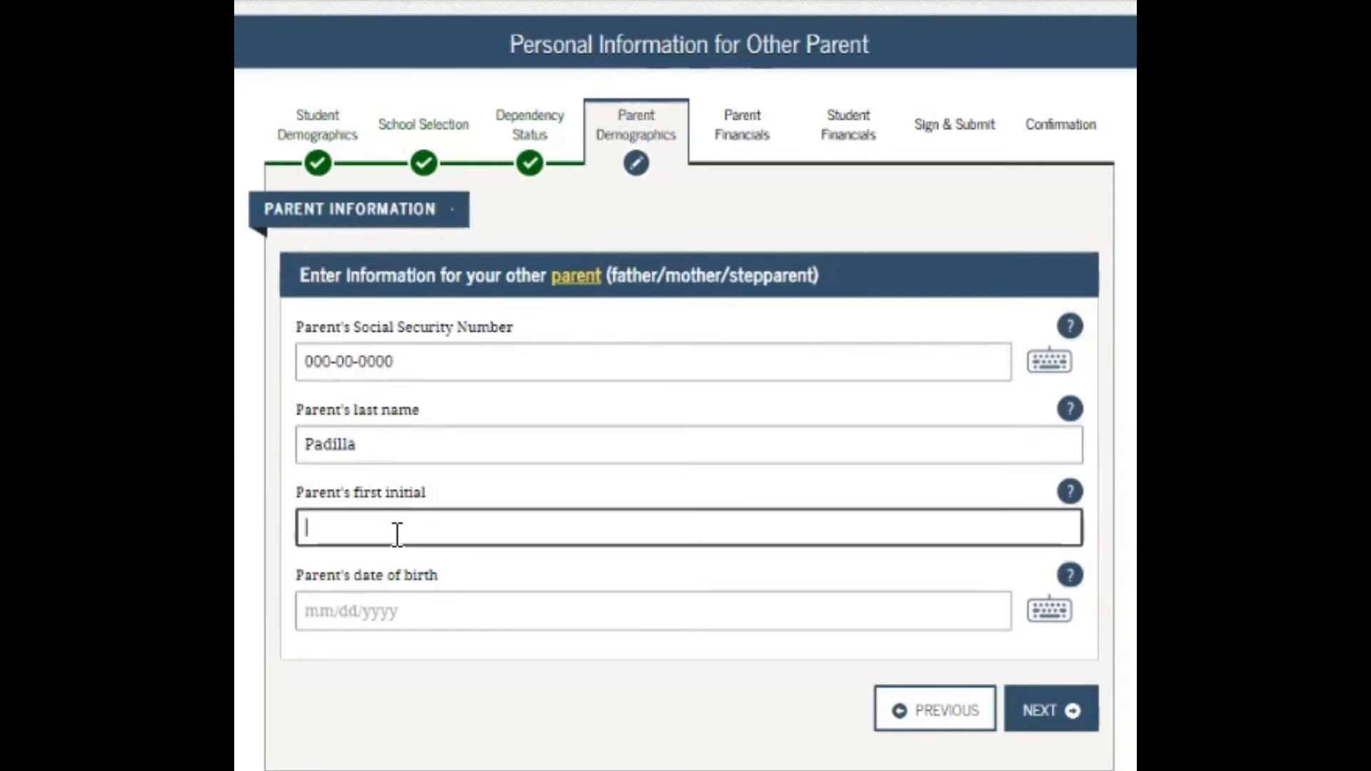
pyautogui.write('M')
pyautogui.click(314, 608)
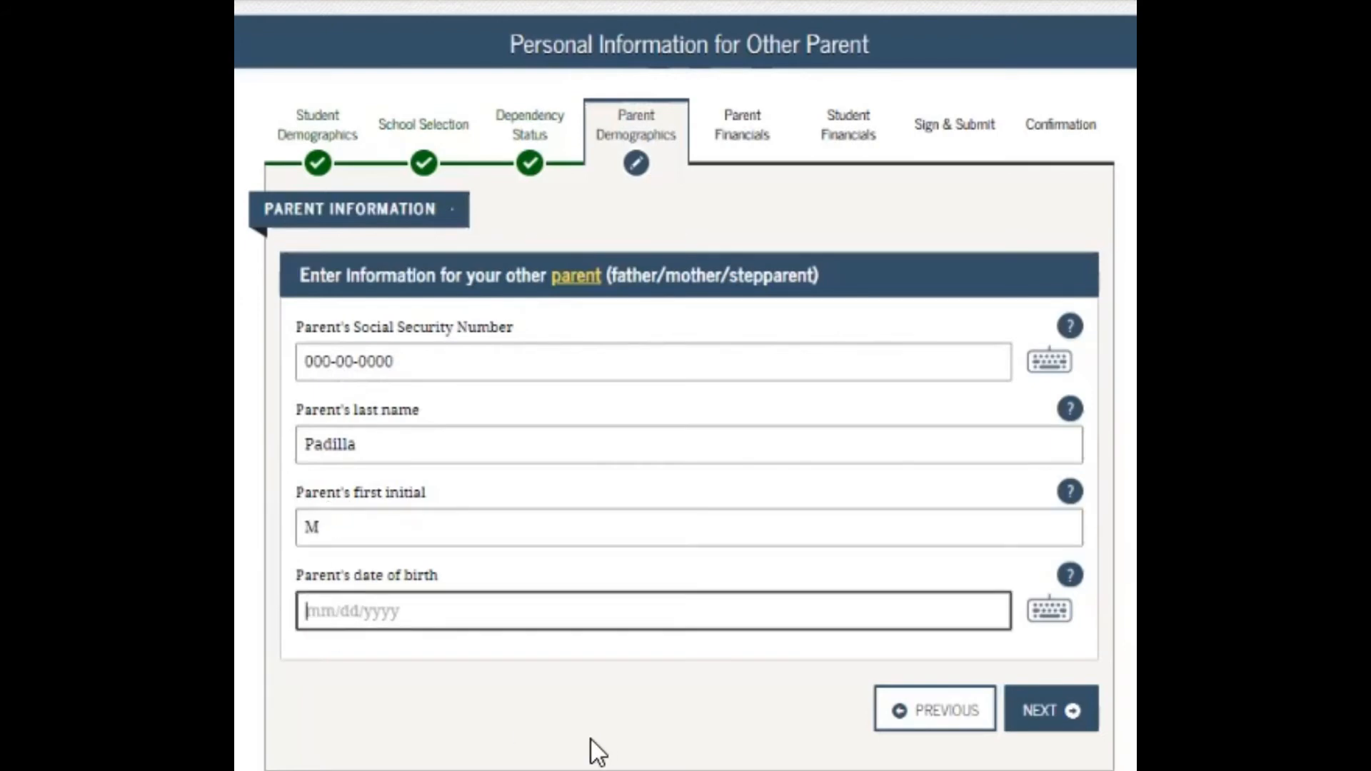
pyautogui.write('06/2')
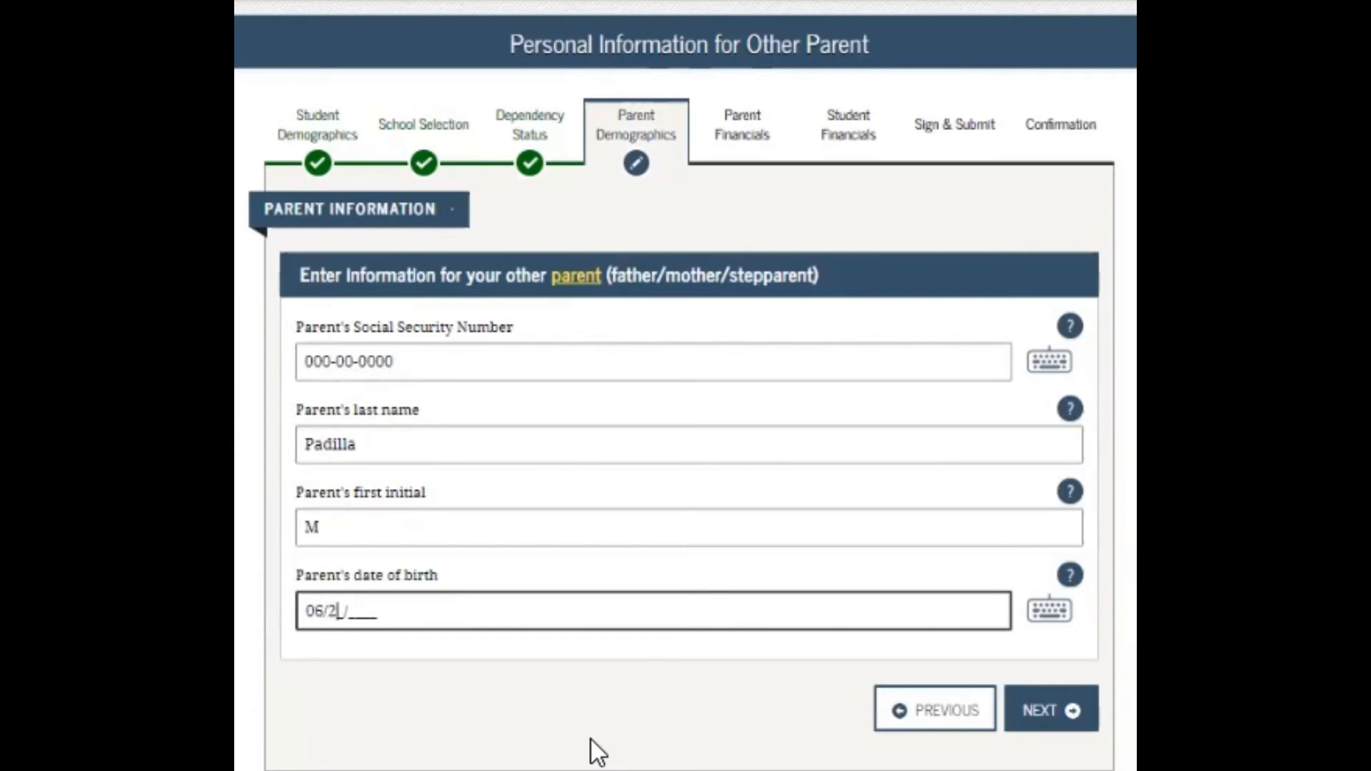
pyautogui.write('8/1987')
# Answer Yes to the parents having lived in Maryland for at least five years
pyautogui.click(1048, 716)
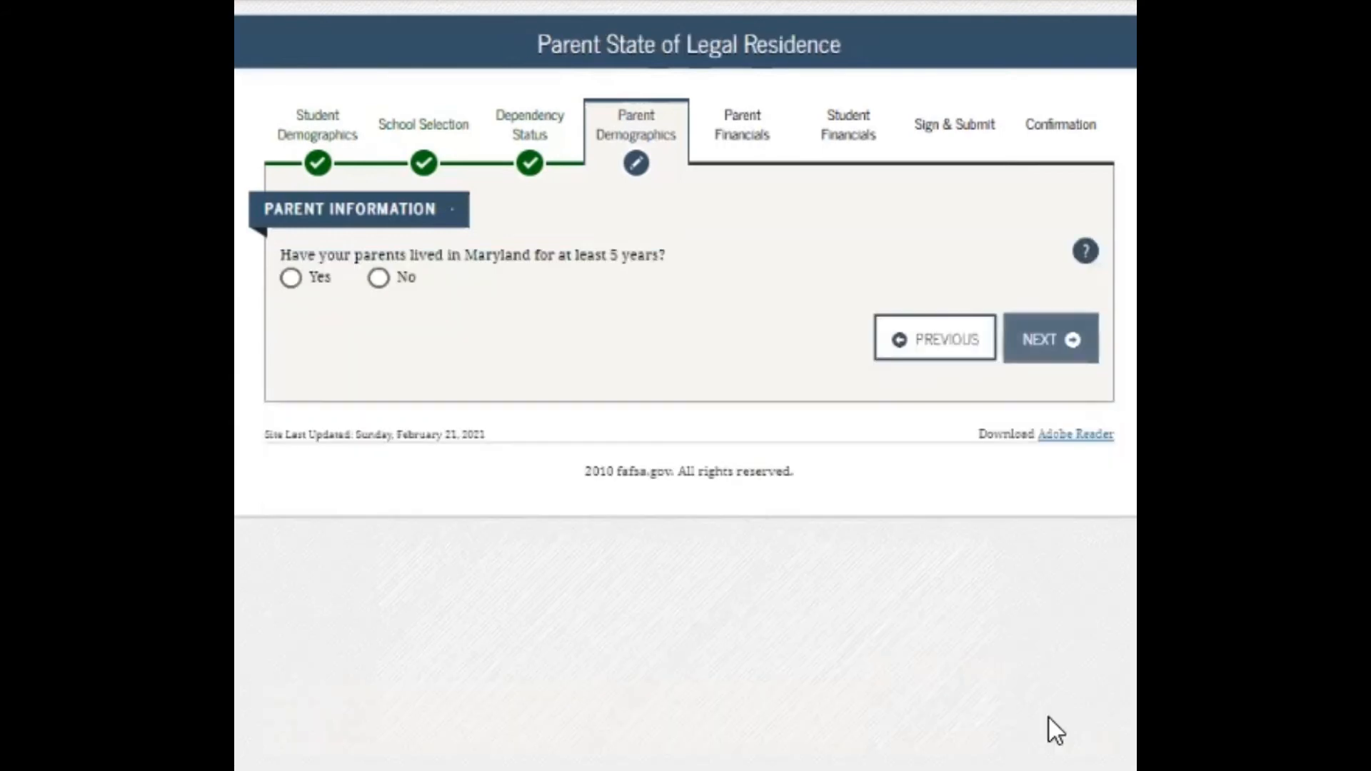
pyautogui.click(289, 277)
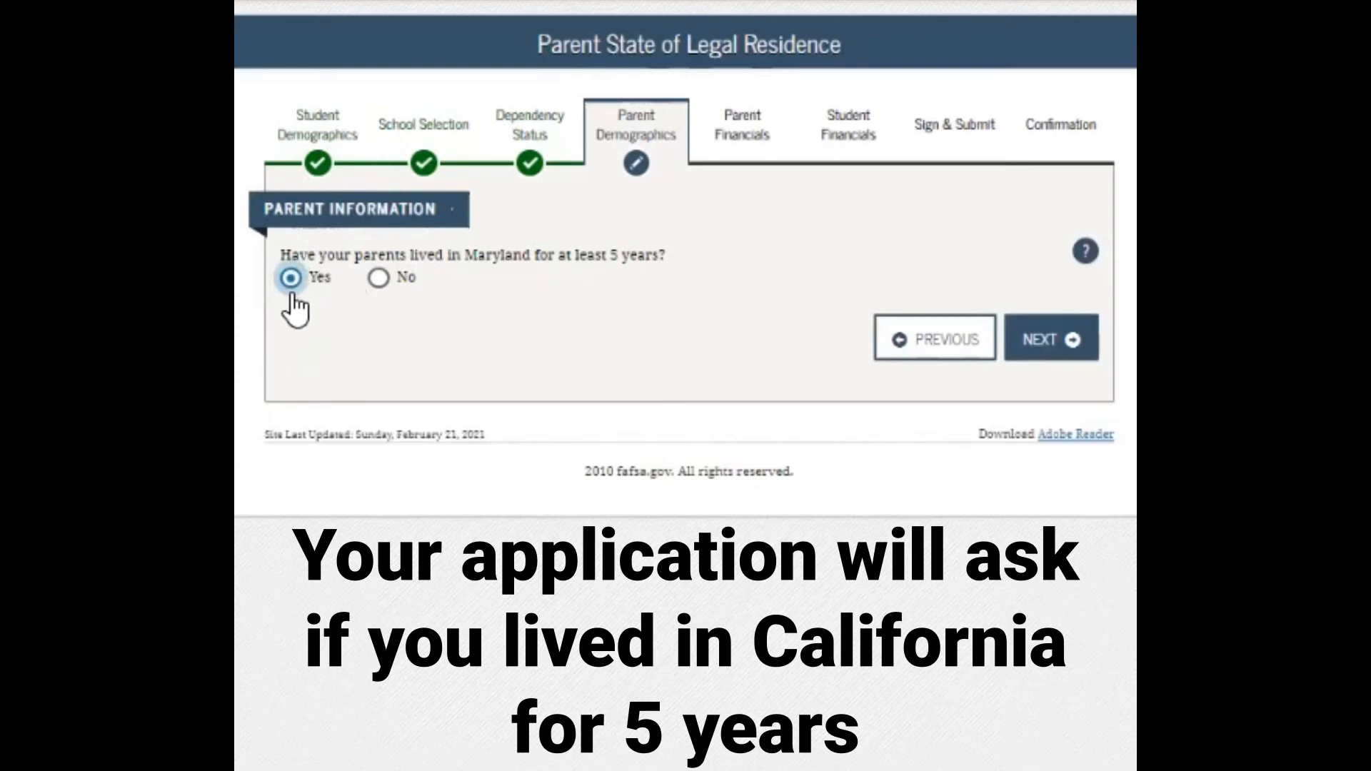
pyautogui.click(1019, 351)
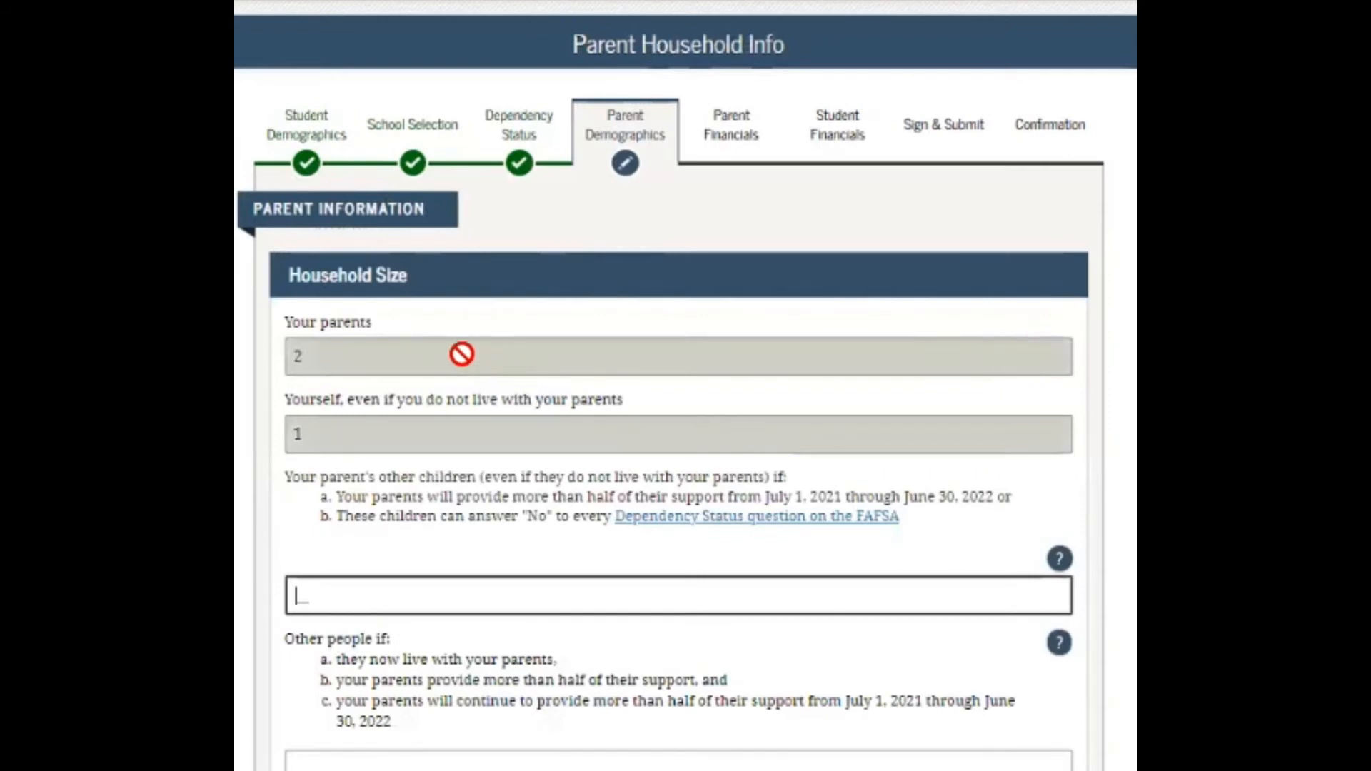
# Enter 1 as the parents' other children count, bringing household size to 4
pyautogui.scroll(-2, 685, 385)
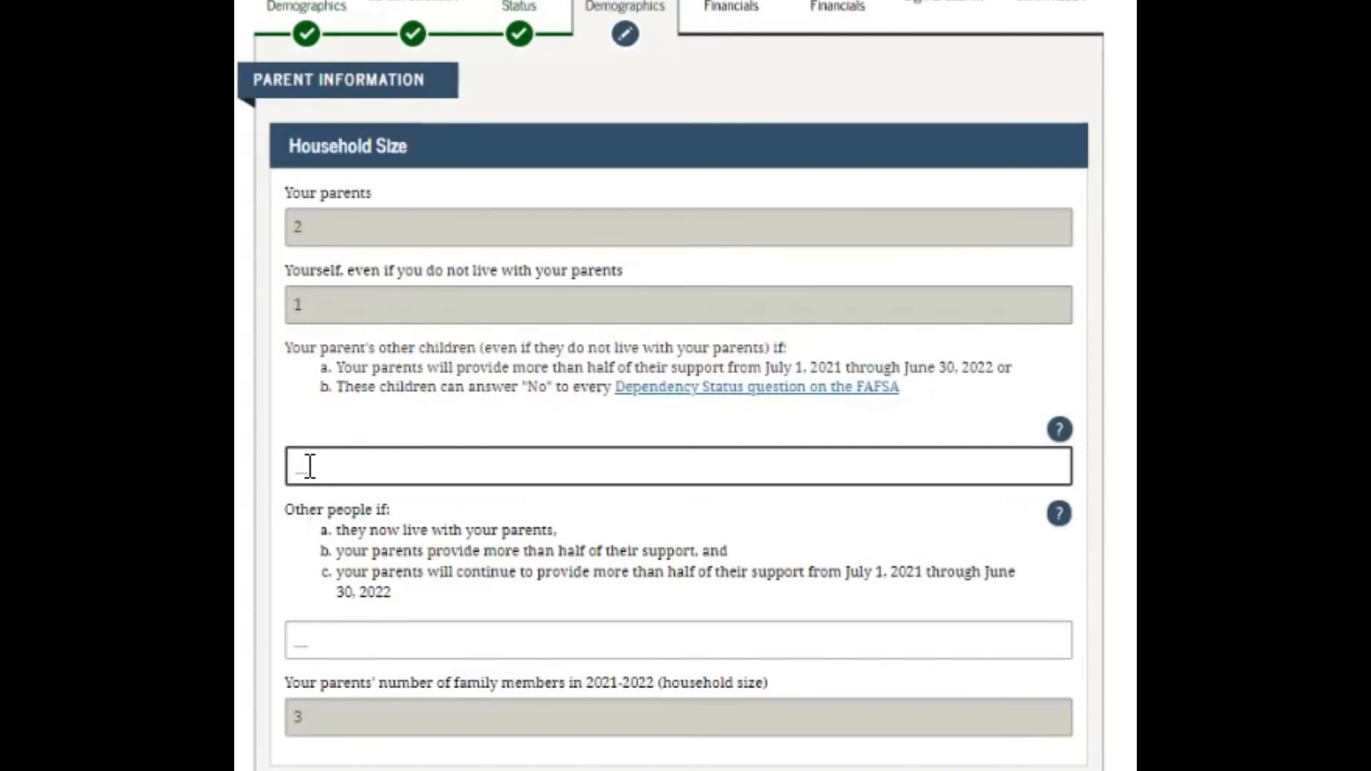
pyautogui.write('1')
# Enter 1 other person living with the parents, making the household size 5
pyautogui.click(311, 639)
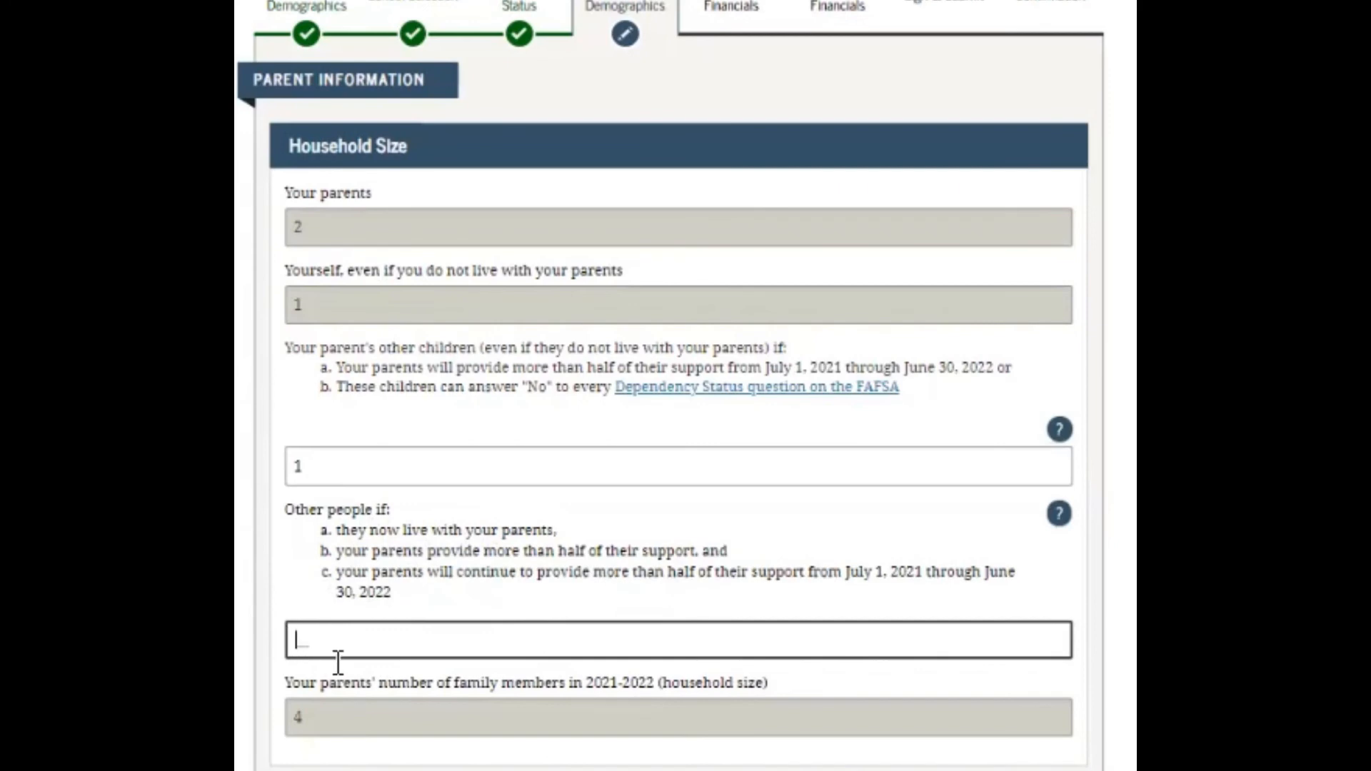
pyautogui.write('1')
pyautogui.click(315, 750)
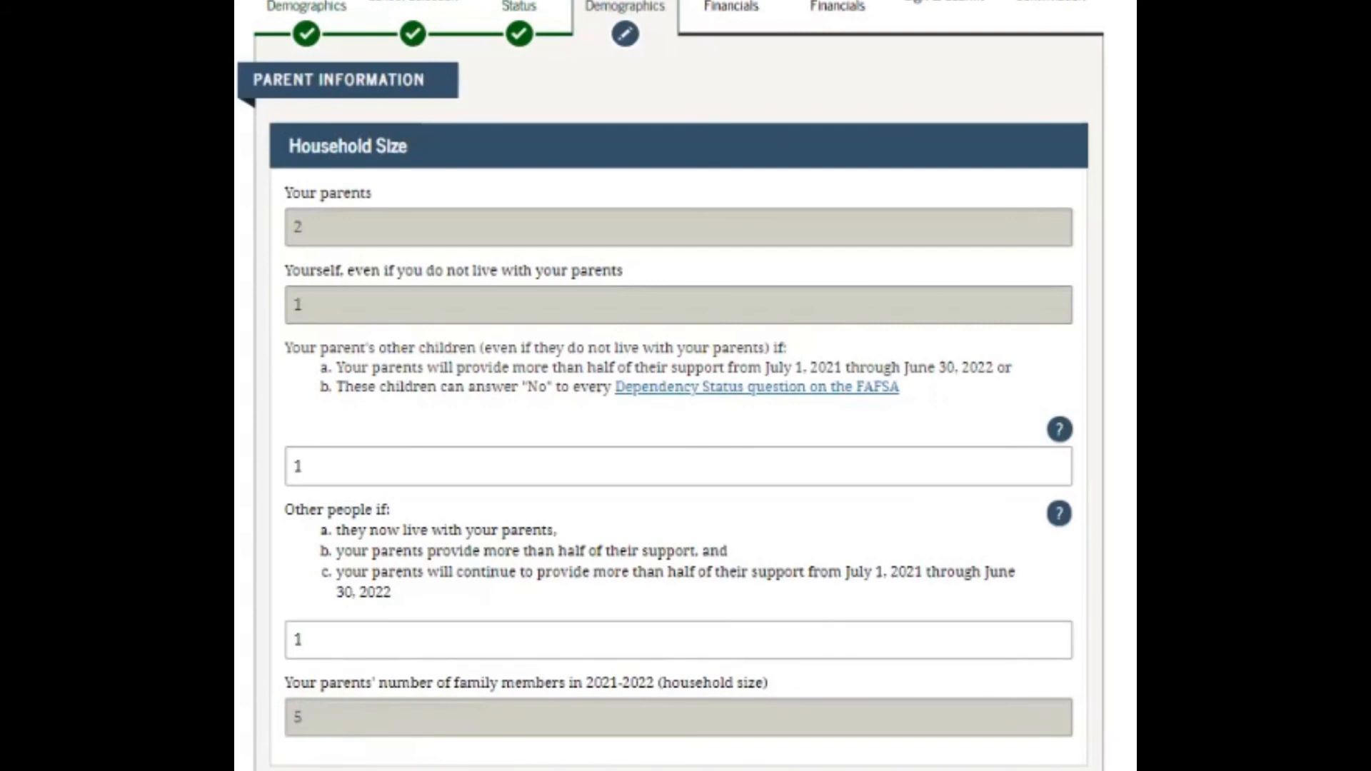